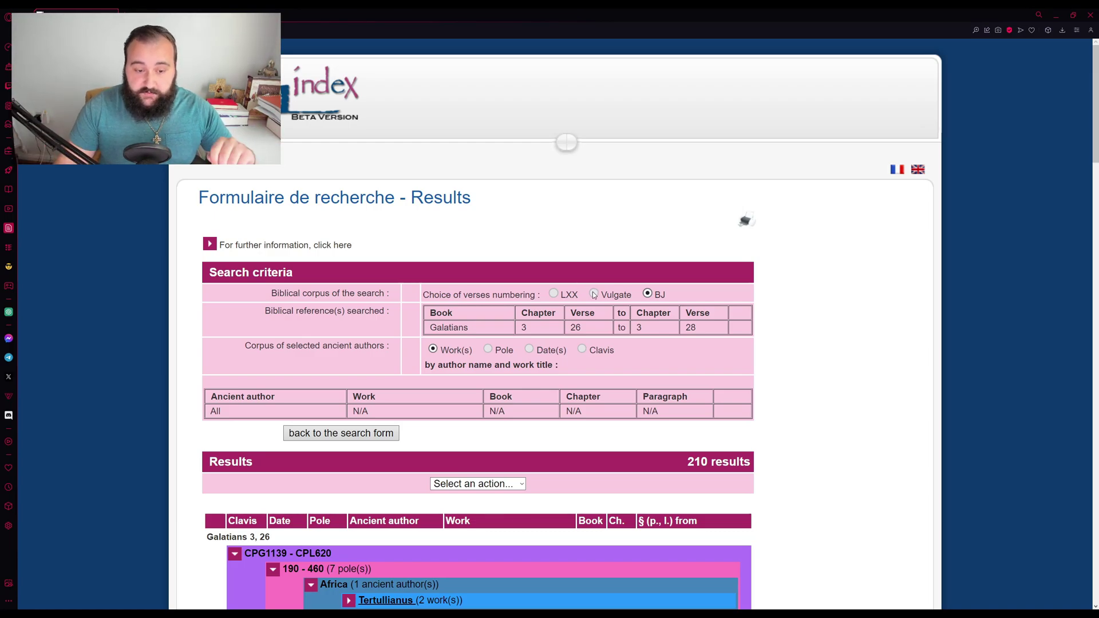
Return to the Biblindex search form from the results.
scroll(574, 322, down, 2)
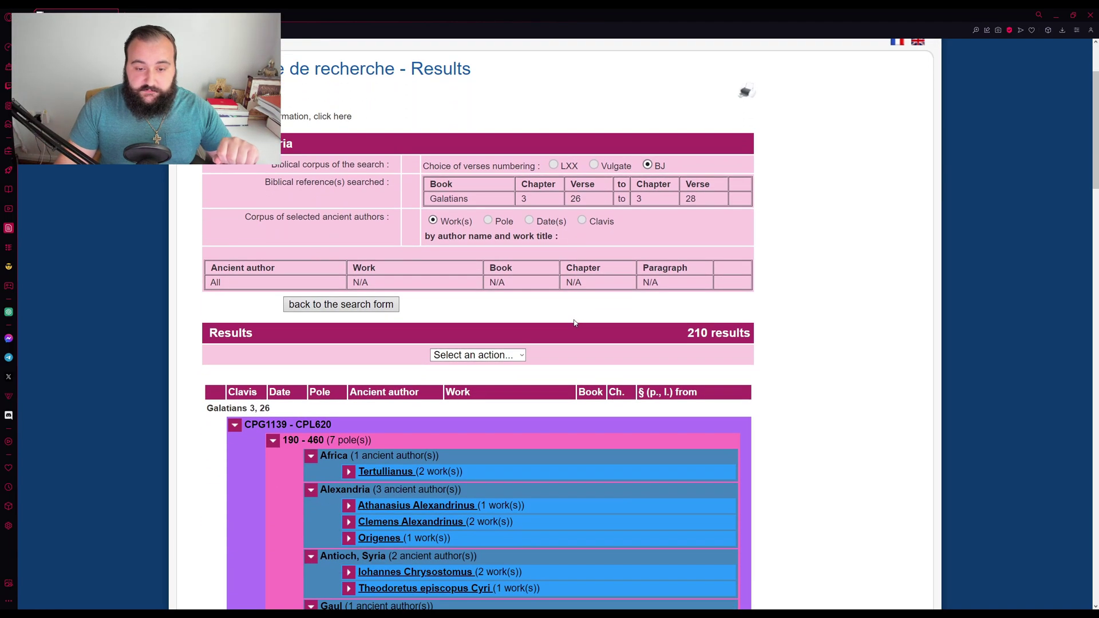
click(355, 306)
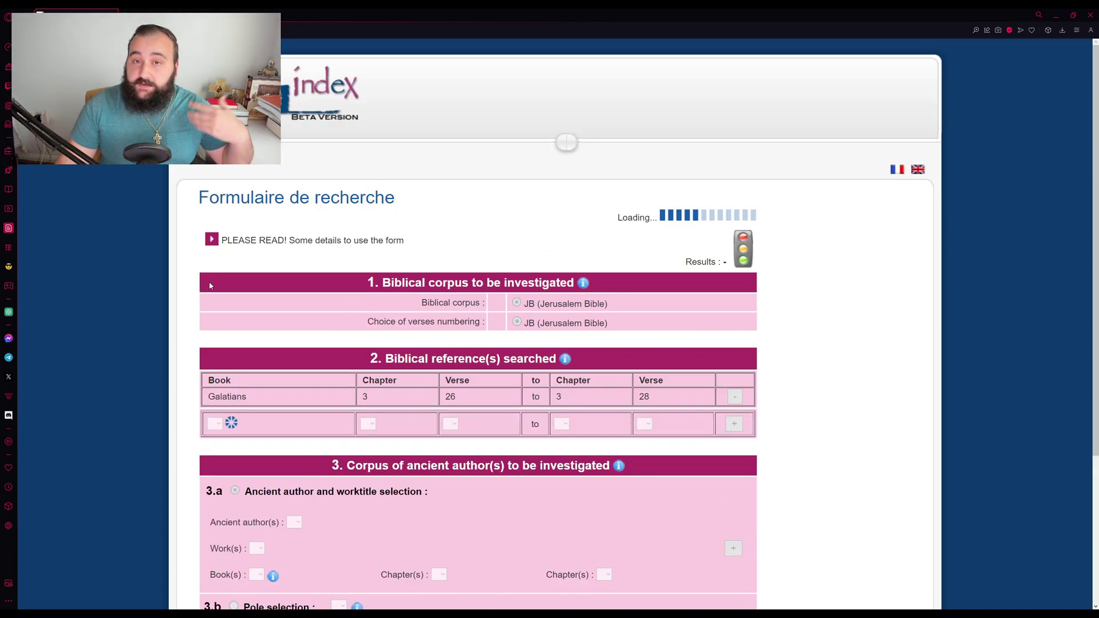
scroll(228, 295, down, 1)
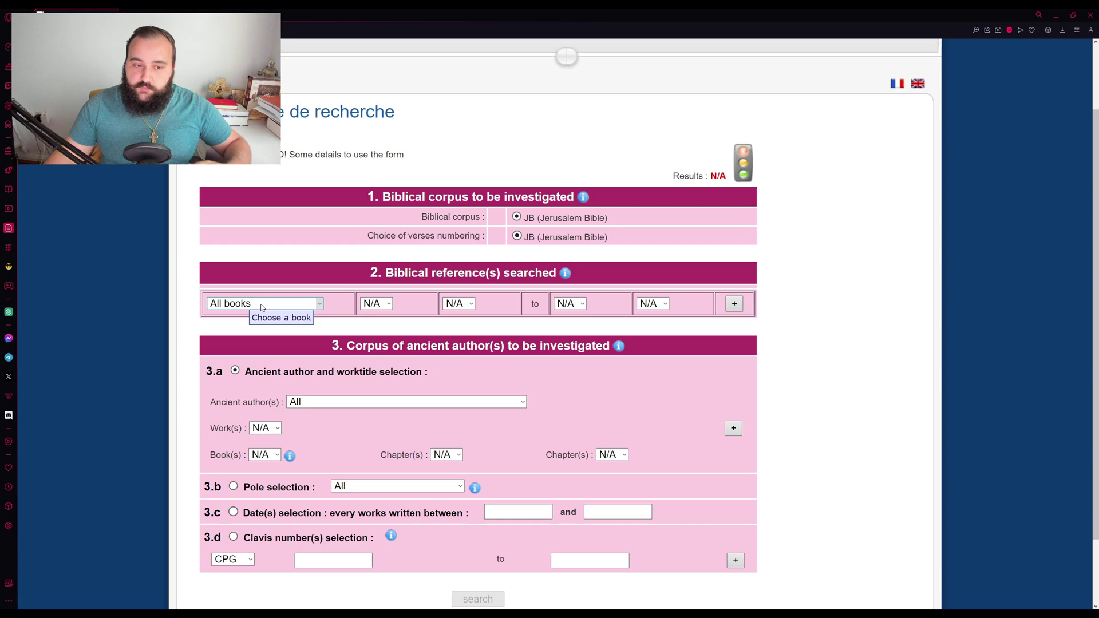
scroll(259, 307, down, 1)
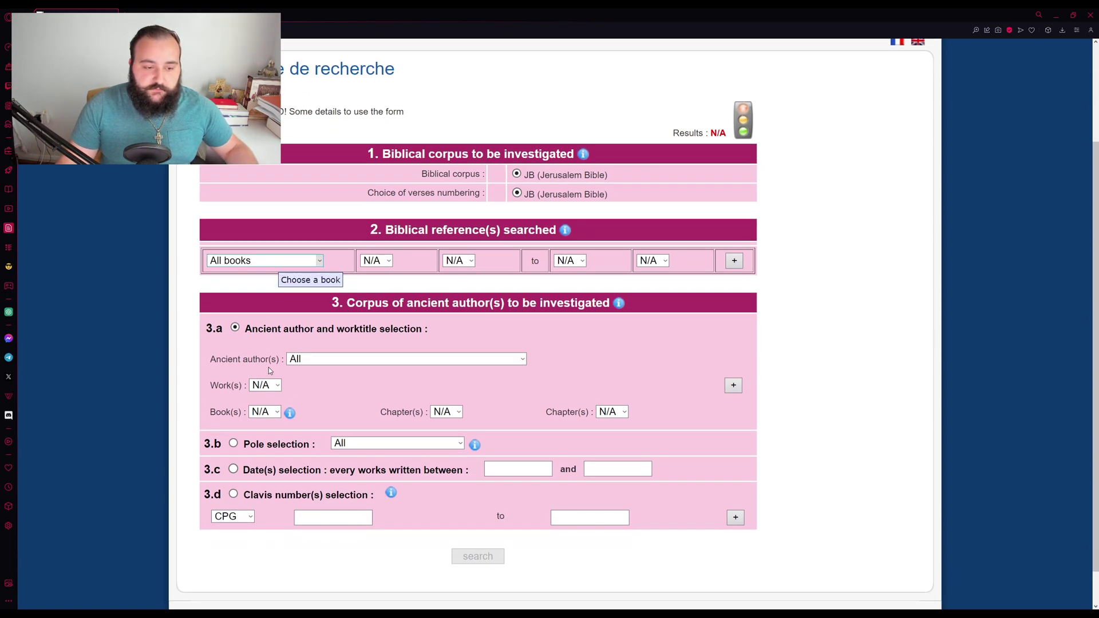
Set the biblical reference range to Galatians 3:26 through 3:28.
click(262, 349)
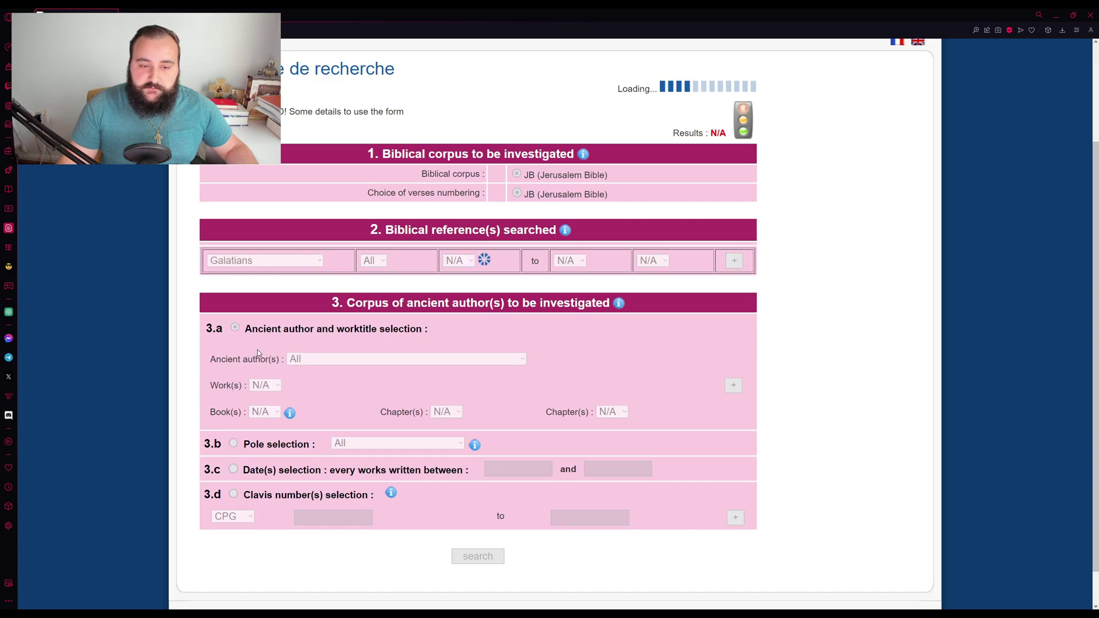
click(382, 303)
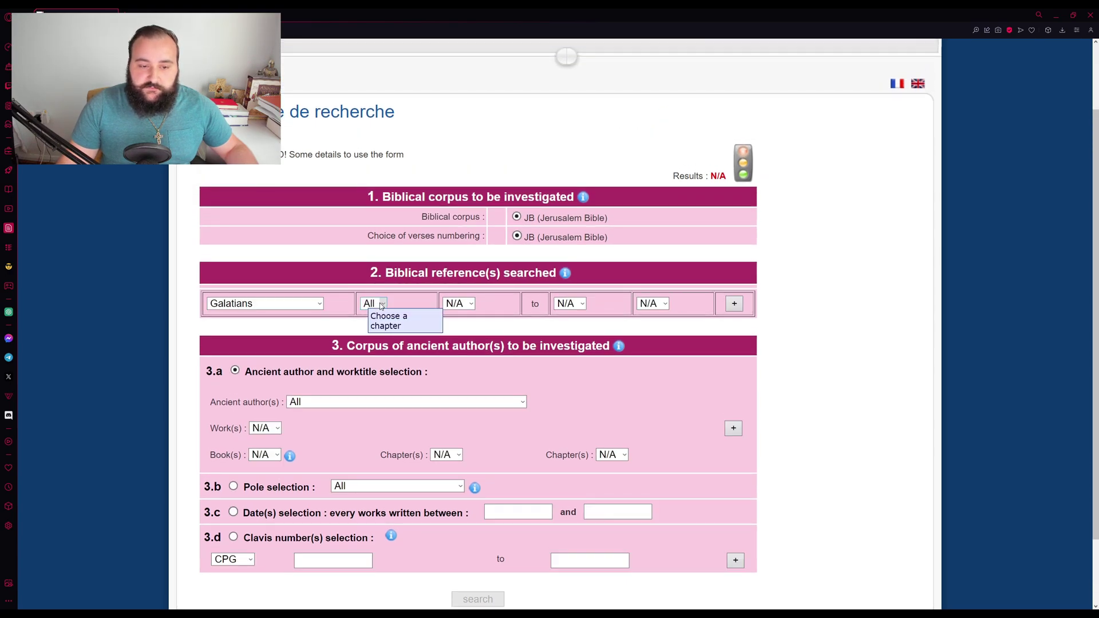
click(387, 346)
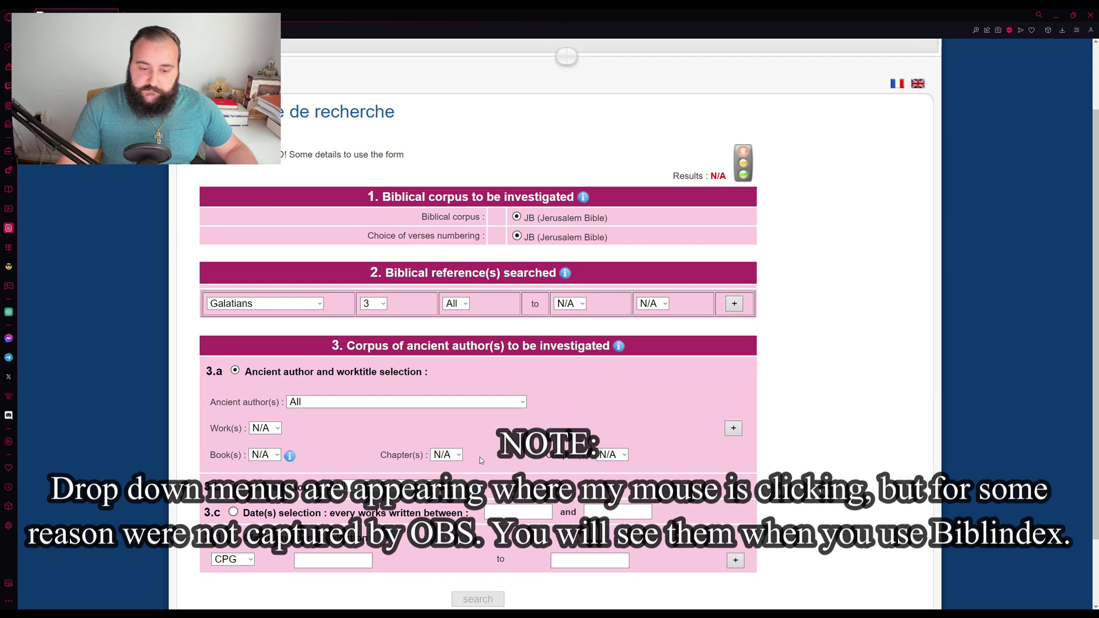
click(454, 514)
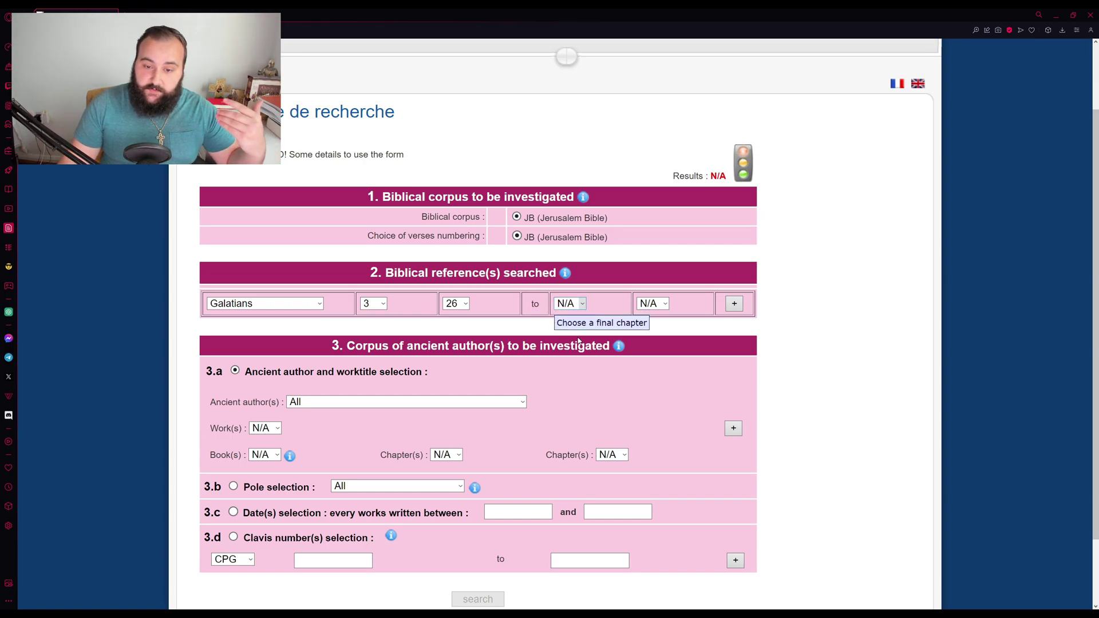
click(567, 303)
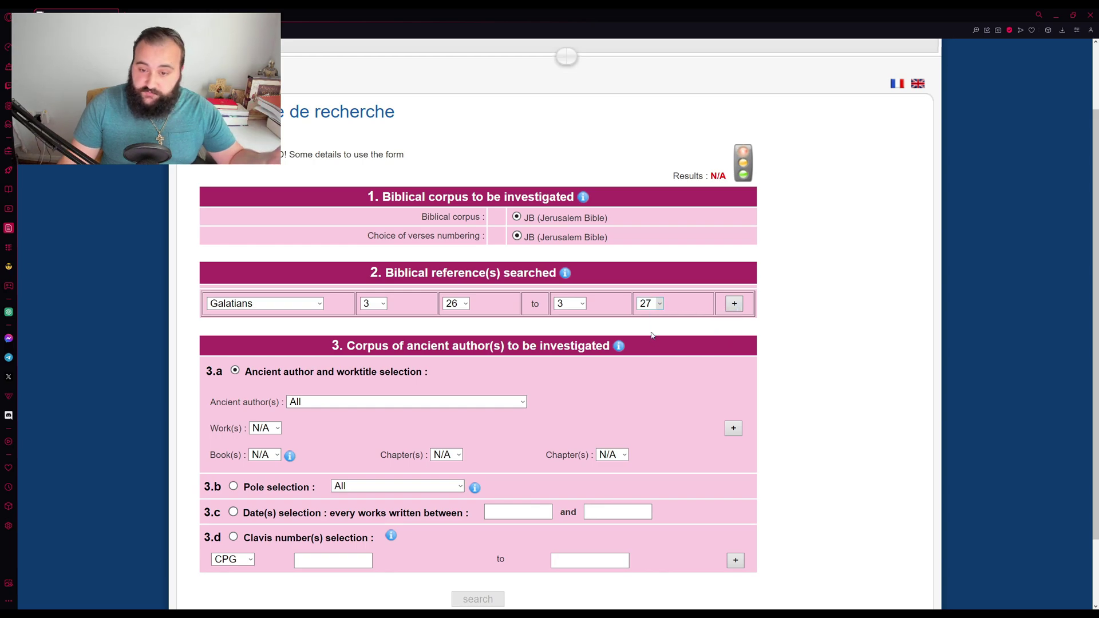
click(653, 303)
click(651, 329)
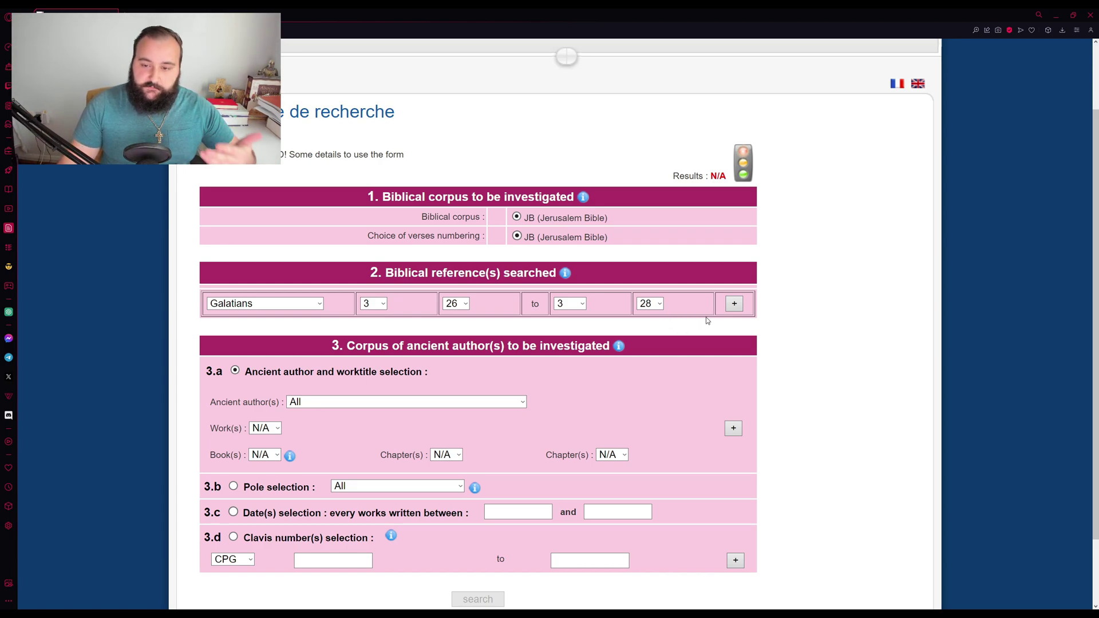
Add the Galatians 3:26–28 range to the search and check the added chapter and verses.
click(738, 304)
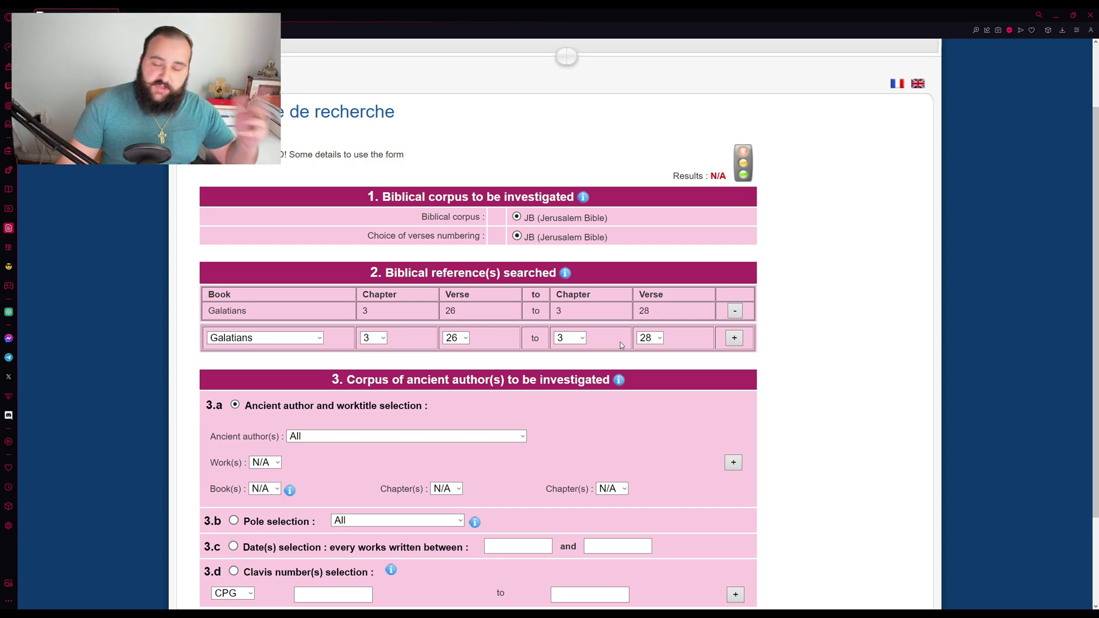
drag(414, 311, 486, 303)
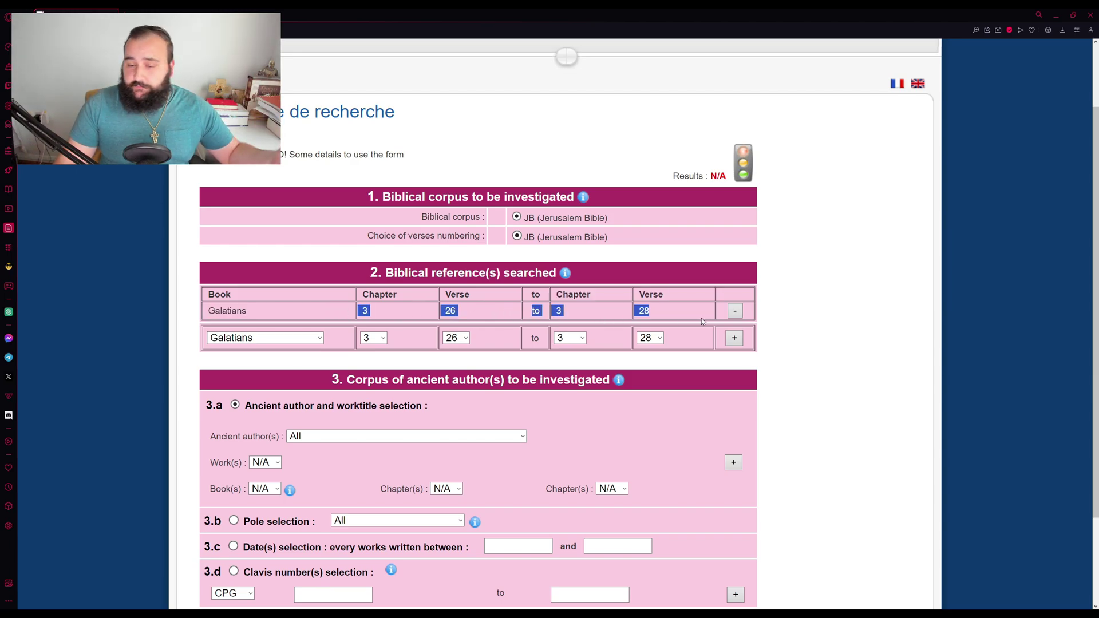
click(665, 373)
scroll(658, 366, down, 2)
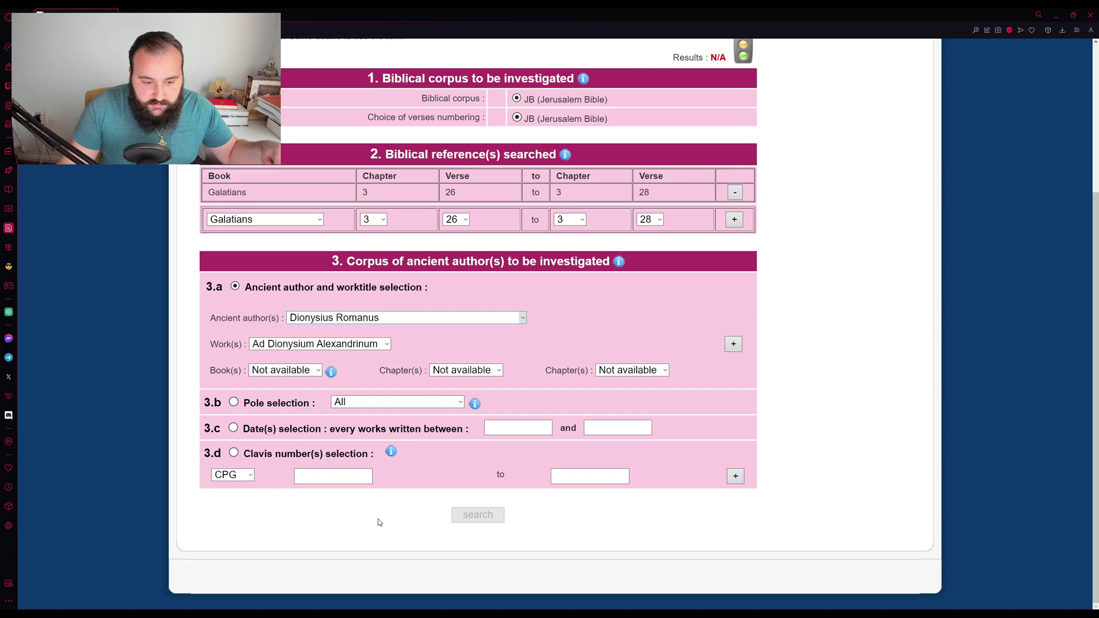
Pick Methodius Olympius as ancient author and list his works.
key(m)
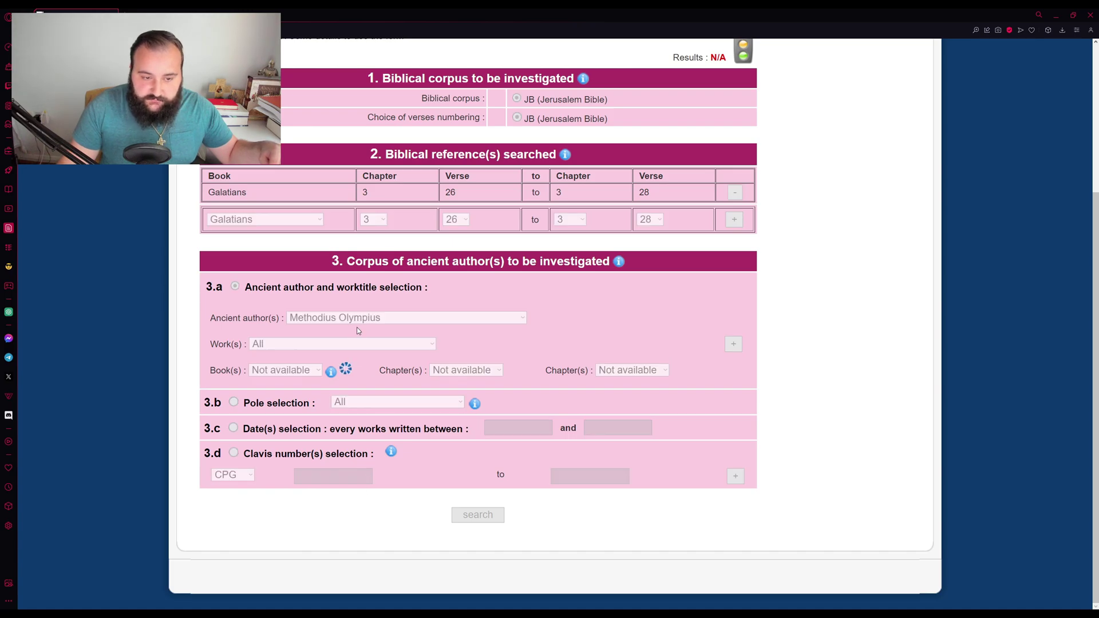
click(357, 345)
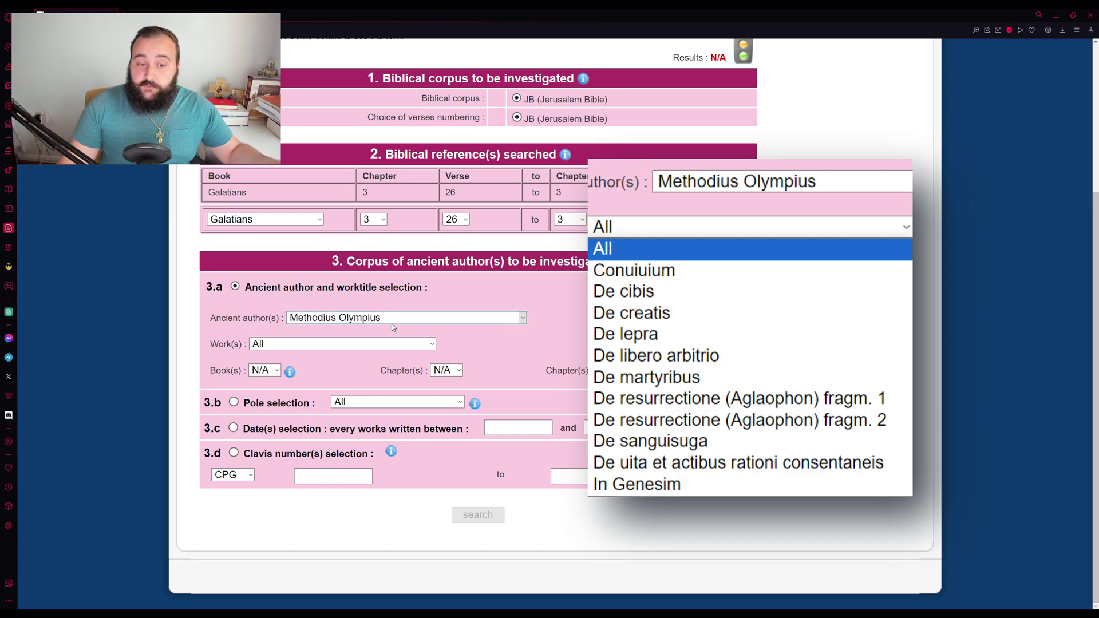
drag(360, 193, 658, 193)
click(564, 337)
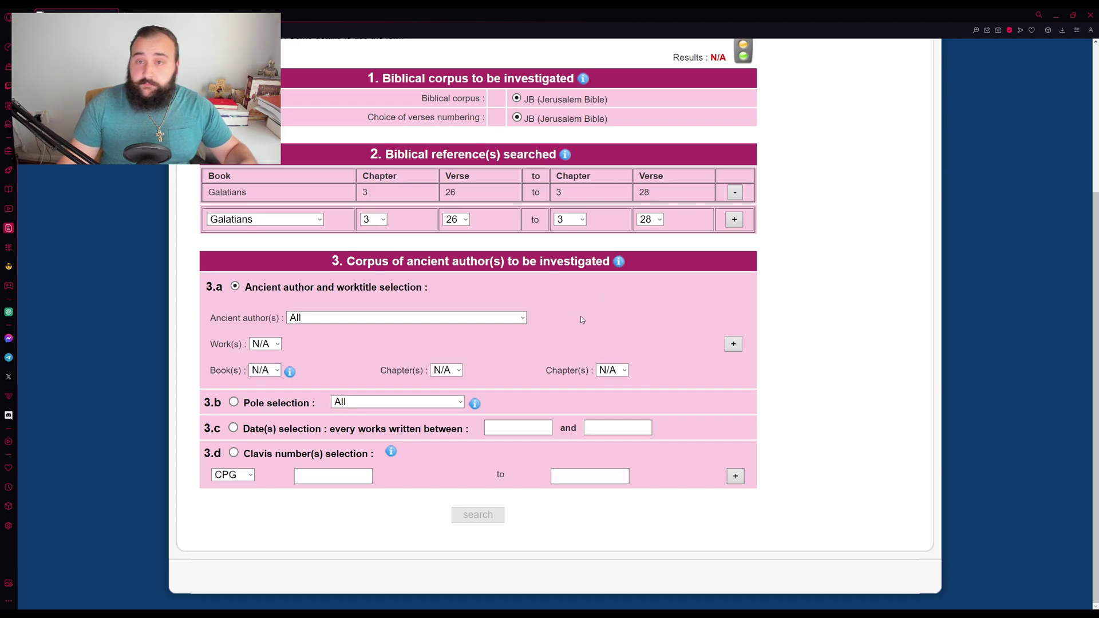
Add all ancient authors to the corpus and run the Galatians 3:26–28 search.
click(737, 344)
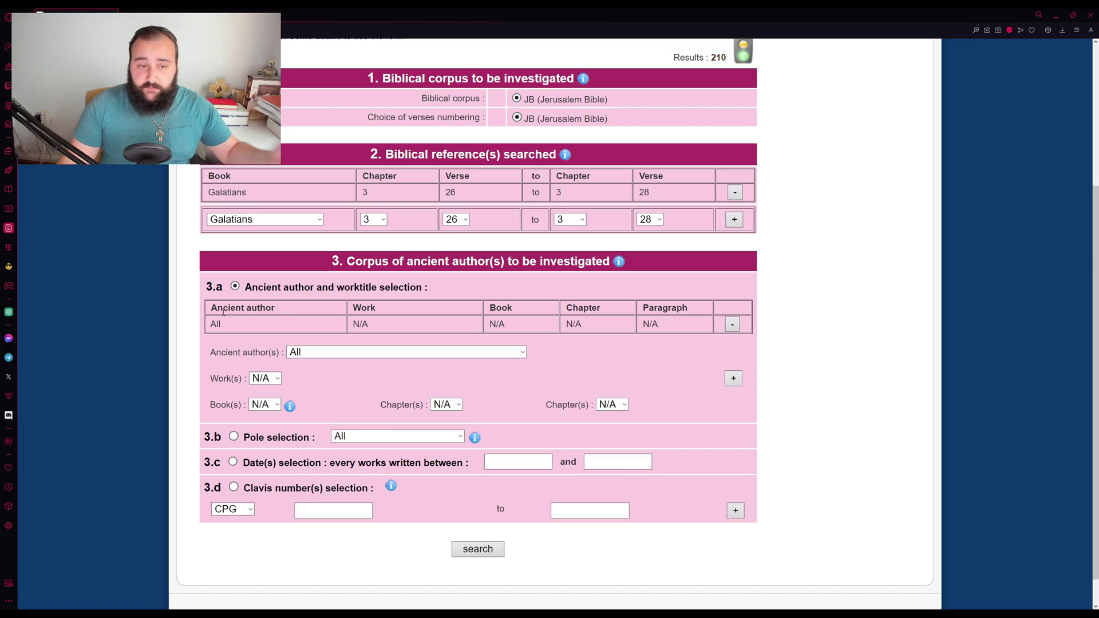
drag(207, 190, 722, 195)
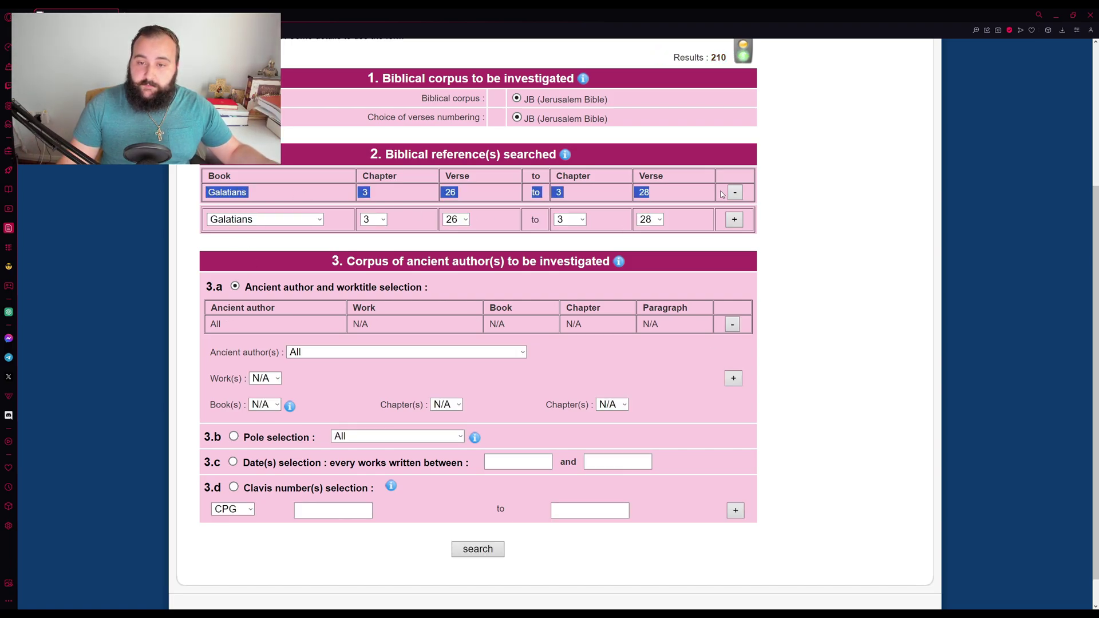
drag(213, 325, 667, 327)
click(670, 396)
scroll(670, 396, down, 1)
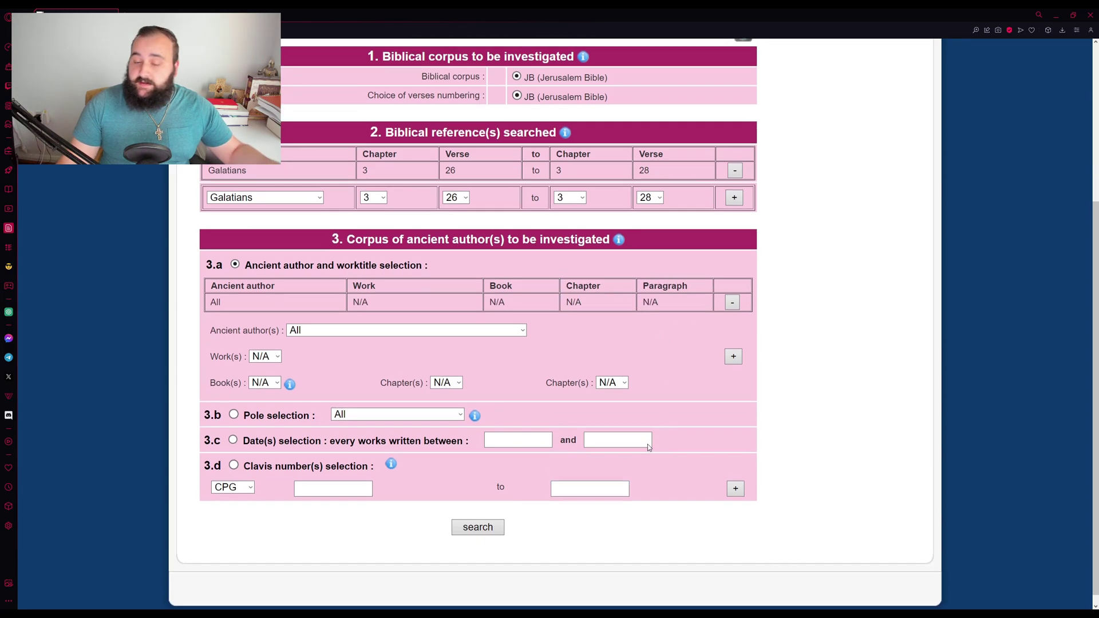
click(478, 516)
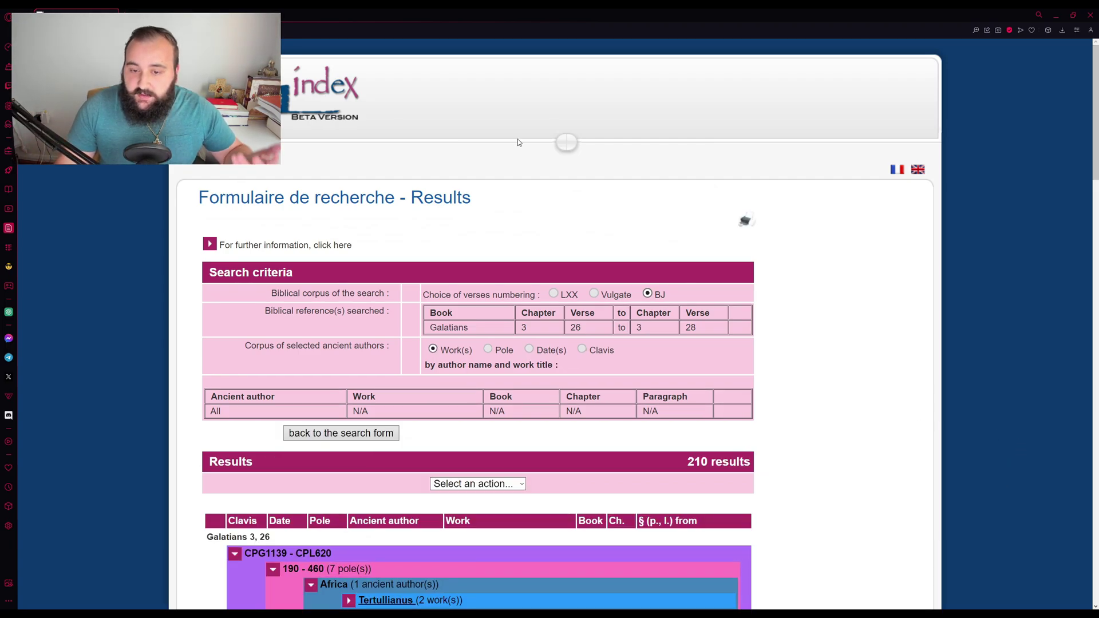
scroll(92, 223, down, 4)
scroll(71, 212, down, 3)
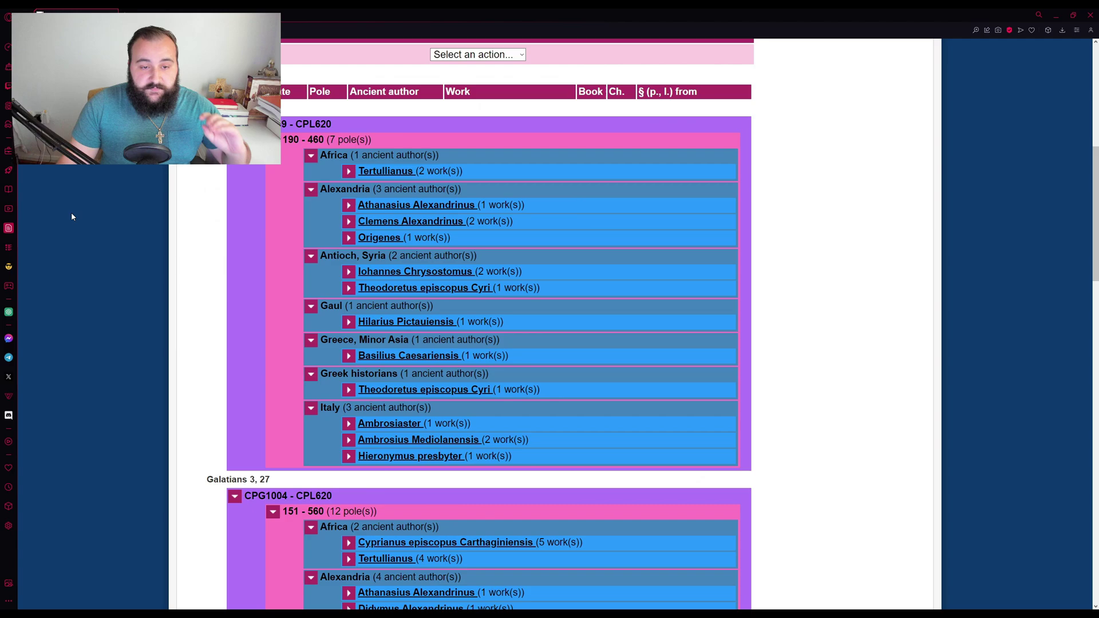
scroll(74, 238, up, 2)
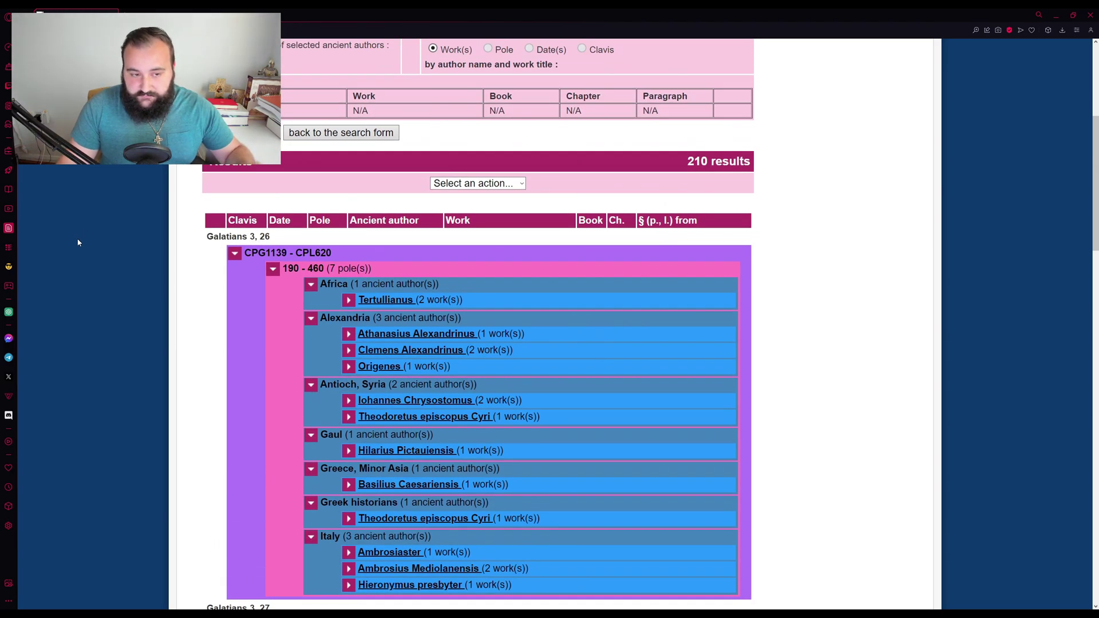
scroll(117, 240, down, 3)
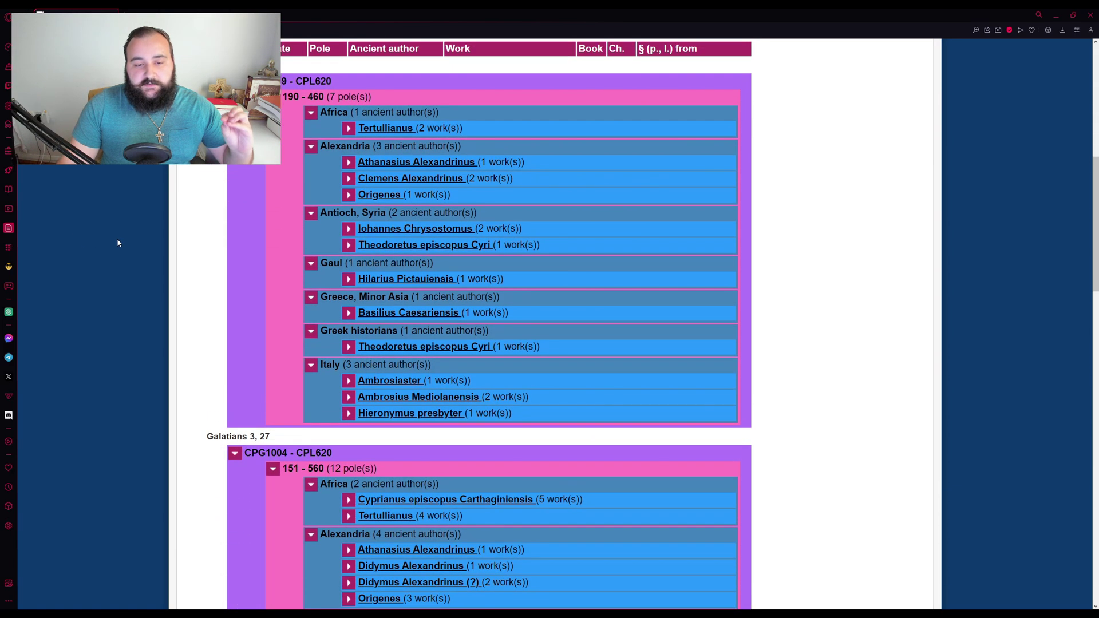
scroll(115, 241, down, 13)
scroll(111, 252, down, 6)
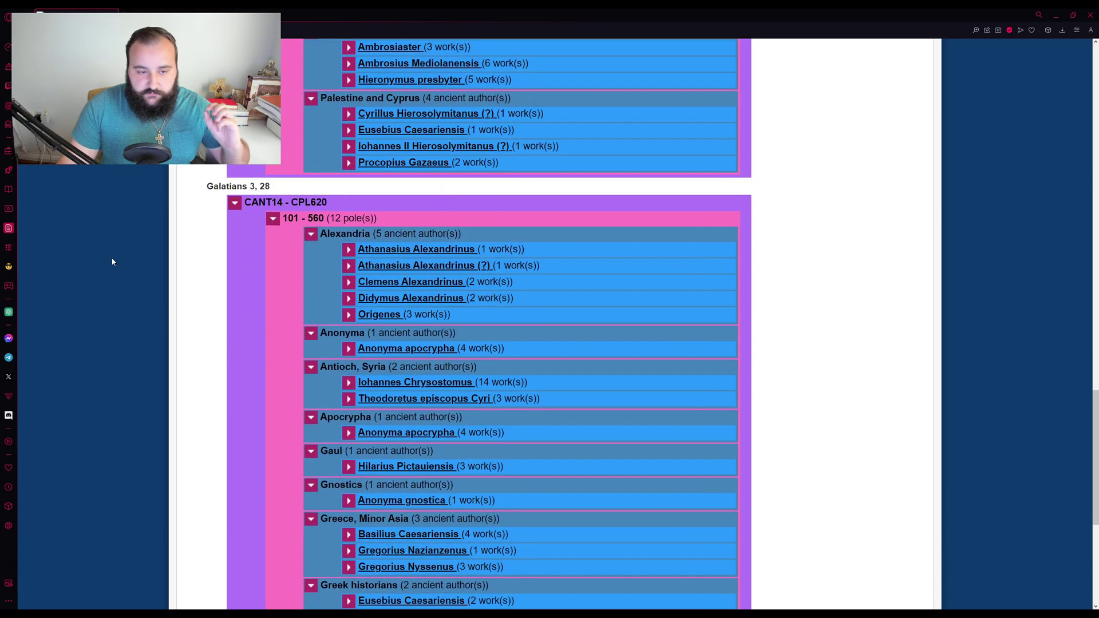
scroll(125, 389, up, 20)
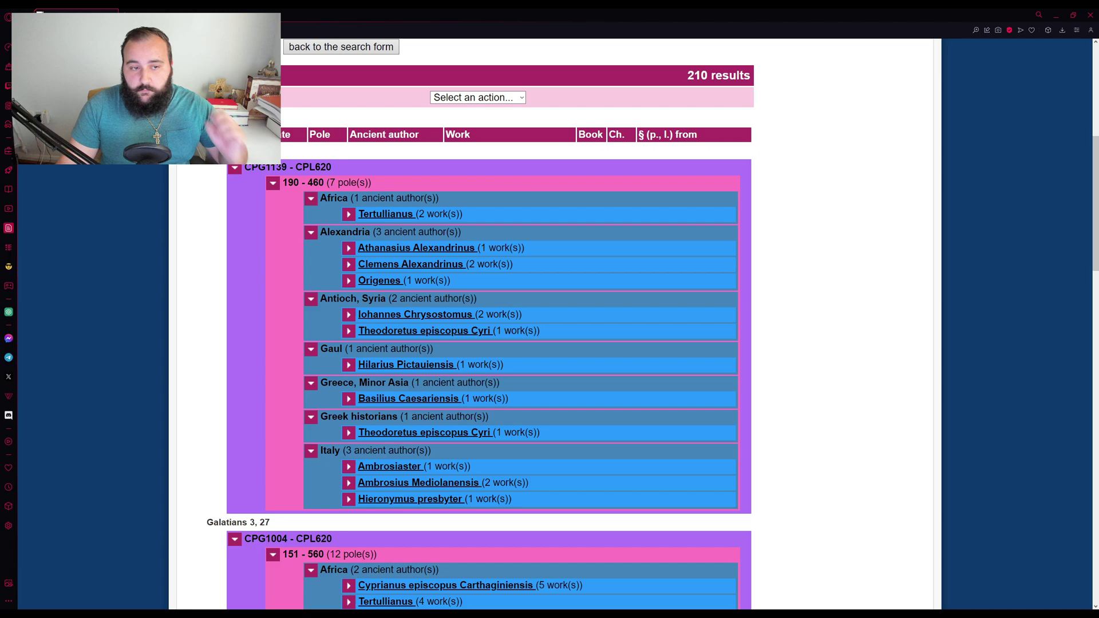
scroll(486, 320, down, 15)
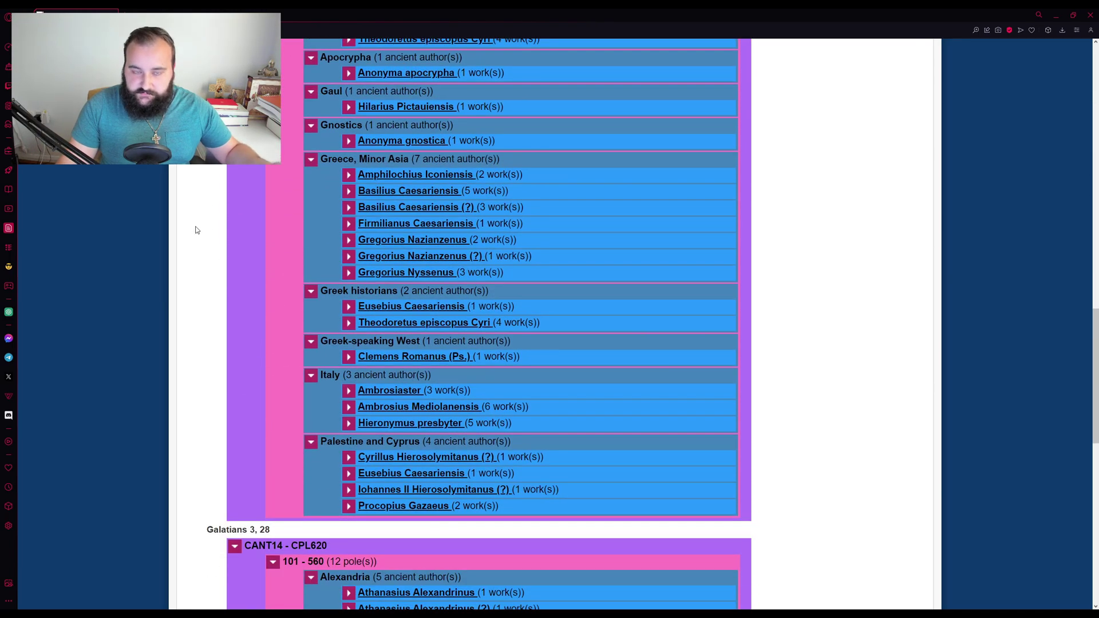
scroll(197, 227, up, 15)
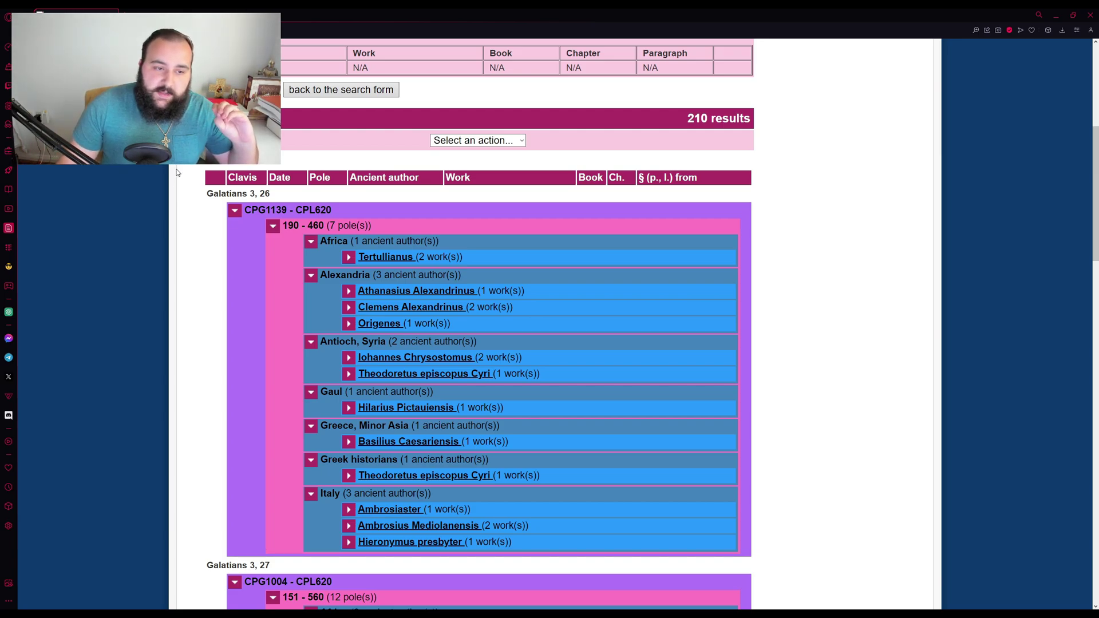
drag(203, 194, 271, 195)
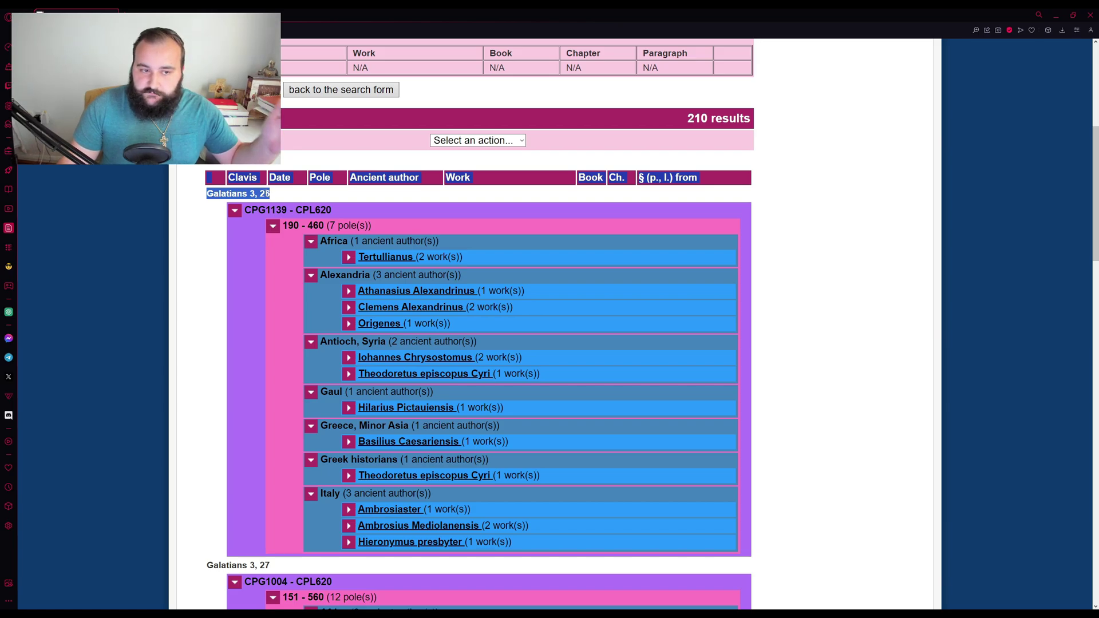
click(201, 198)
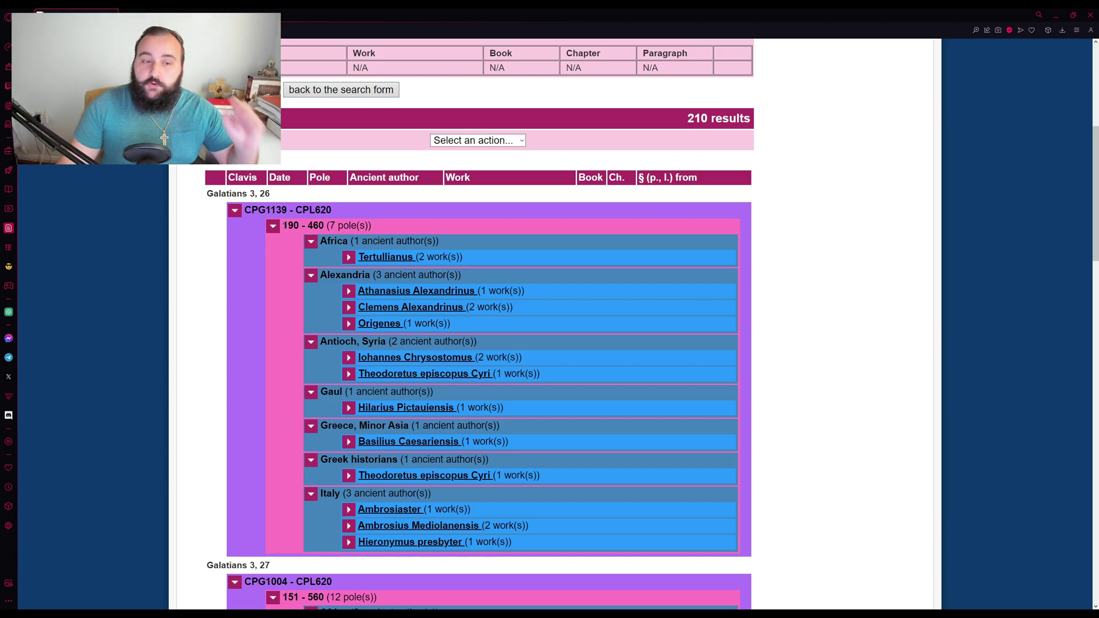
drag(284, 225, 325, 225)
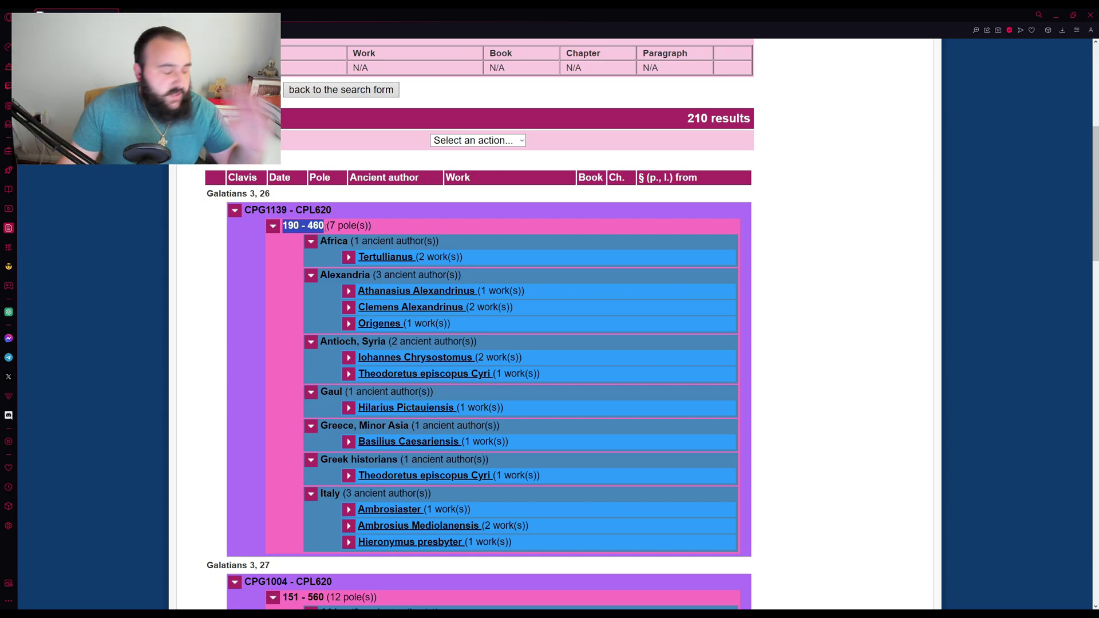
click(270, 284)
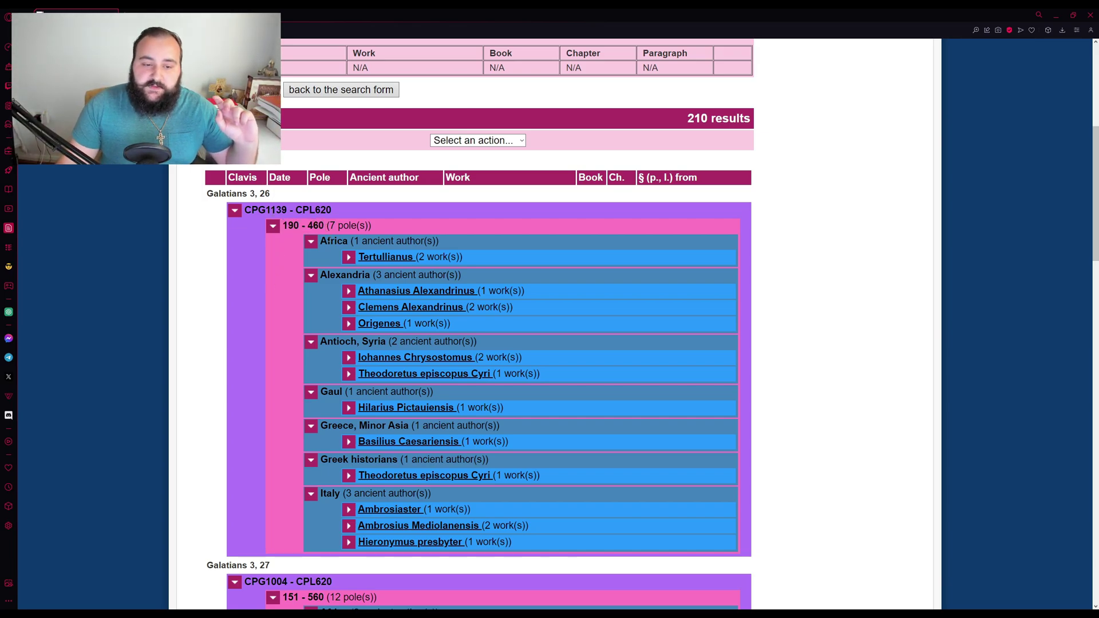
drag(330, 241, 373, 287)
click(248, 279)
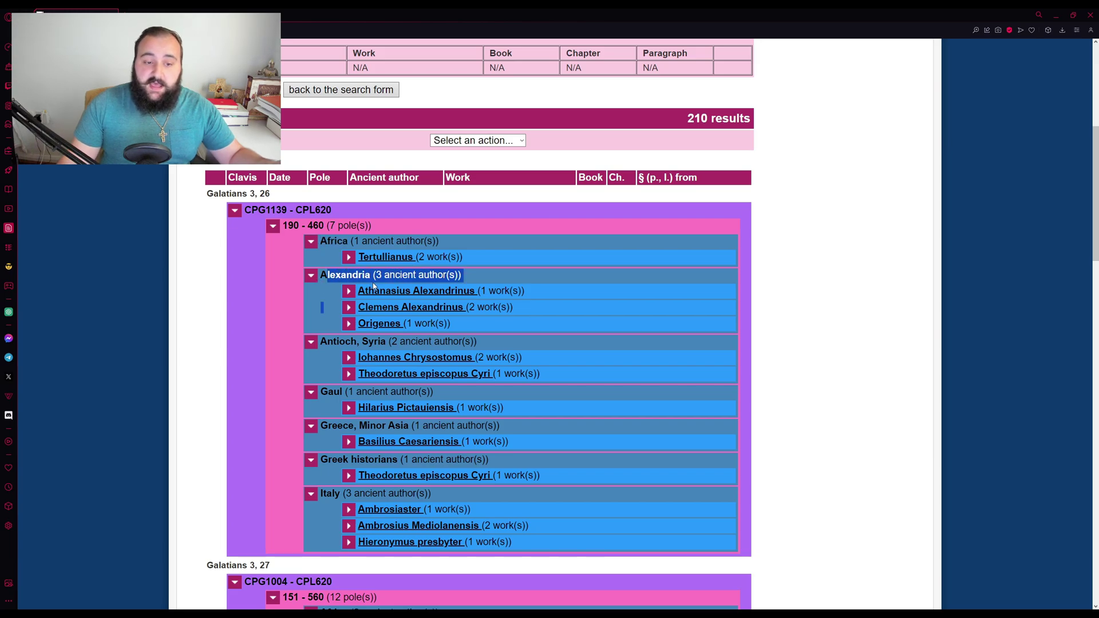
drag(321, 341, 387, 342)
drag(321, 391, 404, 417)
scroll(255, 391, down, 1)
scroll(232, 431, down, 6)
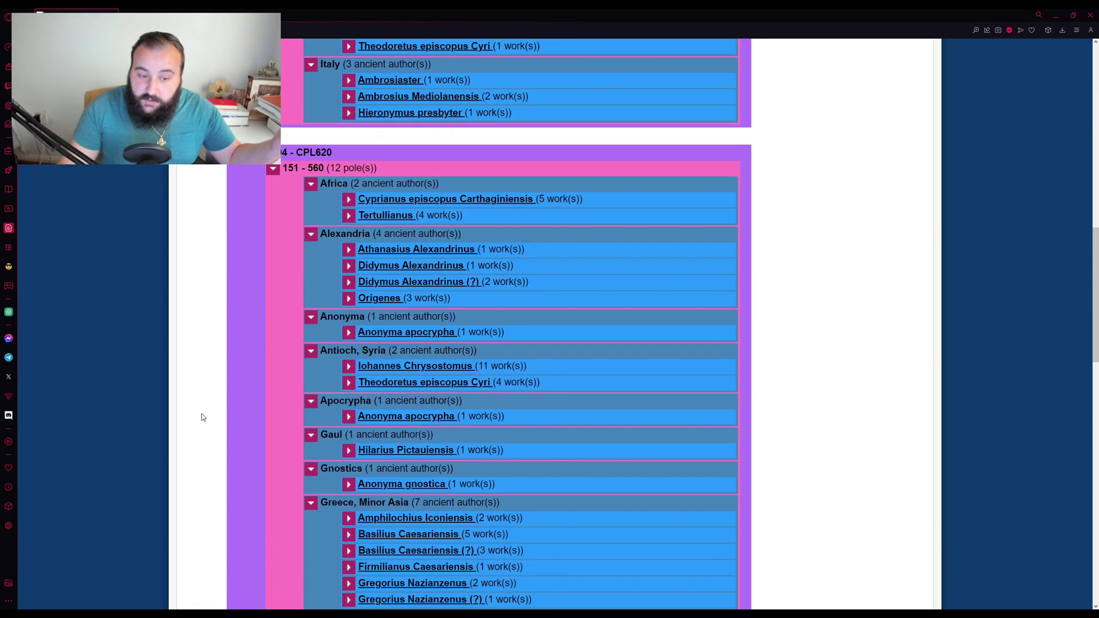
scroll(366, 366, down, 2)
drag(321, 382, 365, 382)
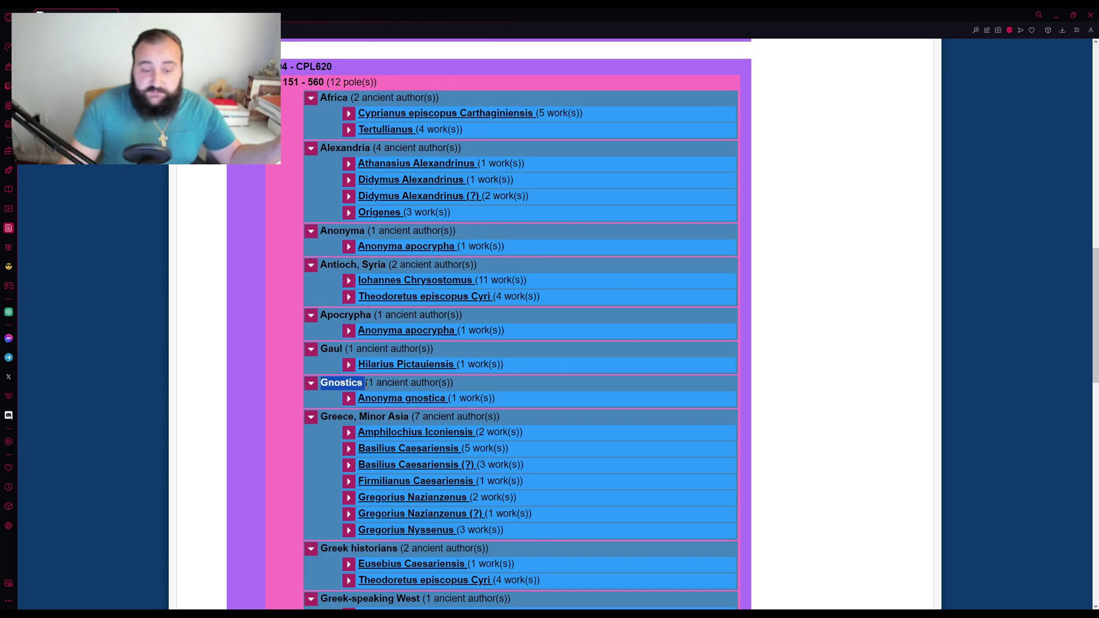
scroll(270, 360, down, 4)
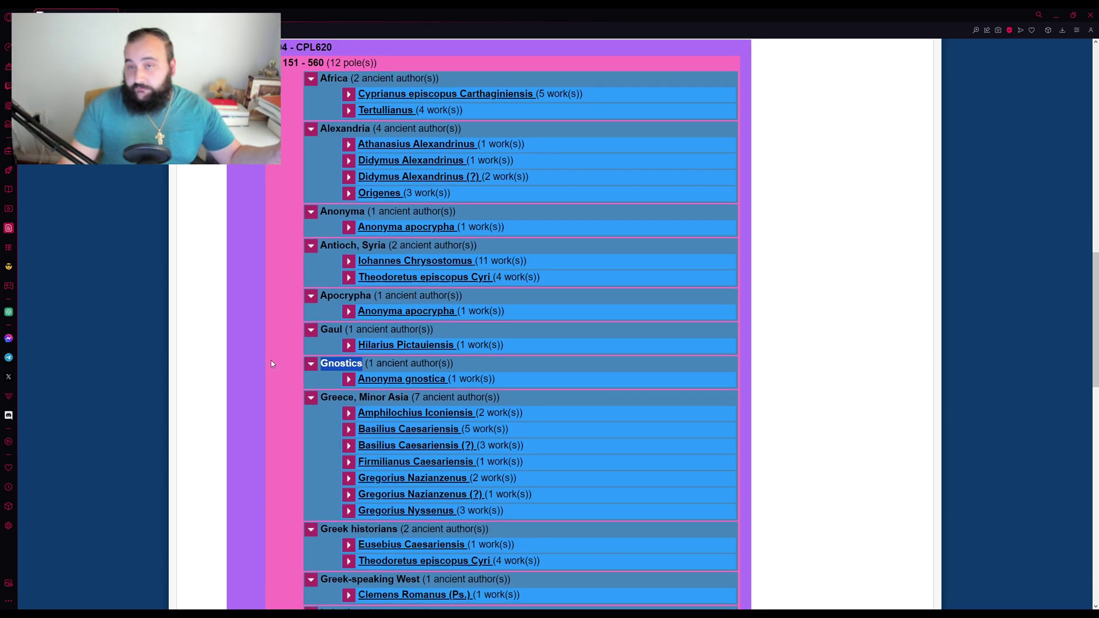
click(228, 392)
drag(319, 341, 420, 341)
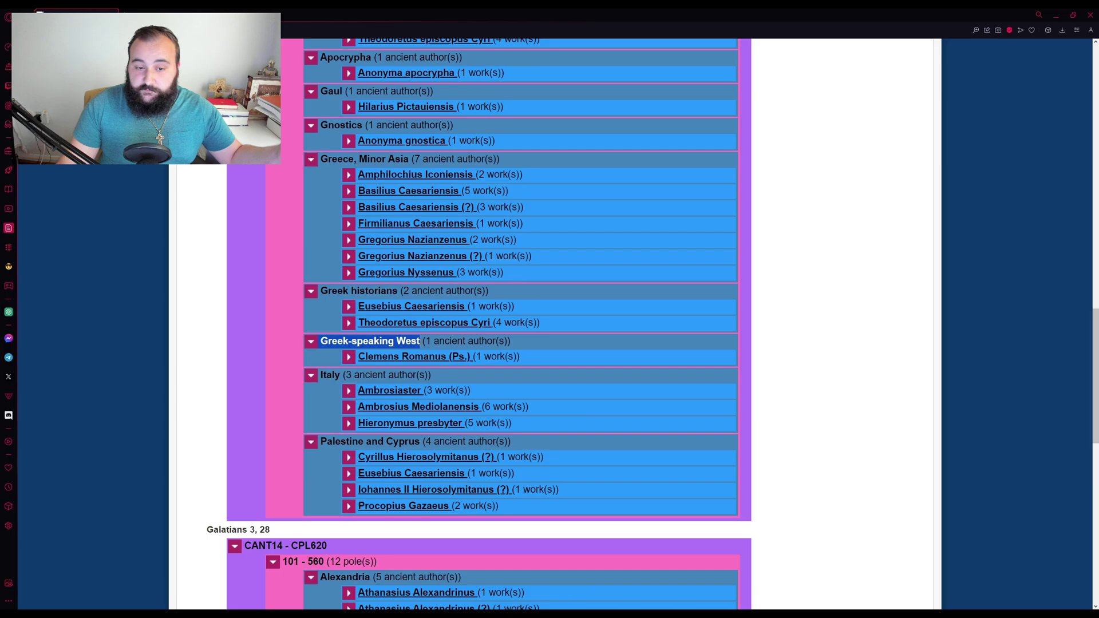
scroll(161, 414, down, 2)
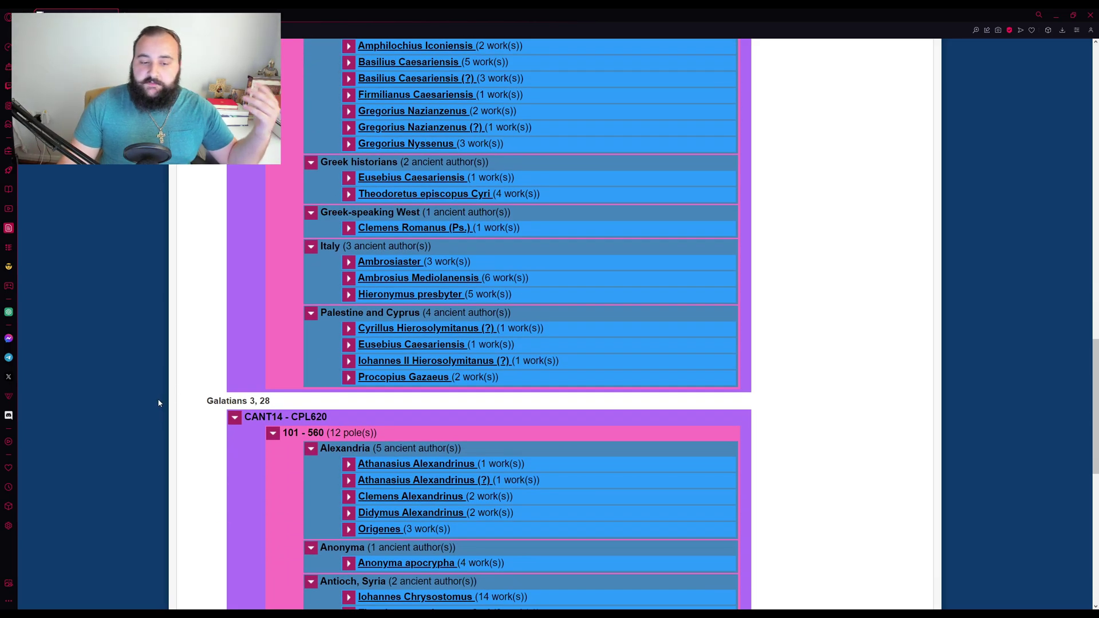
scroll(162, 417, down, 8)
Re-expand the Africa group and expand Tertullianus to show his two works.
scroll(141, 439, up, 6)
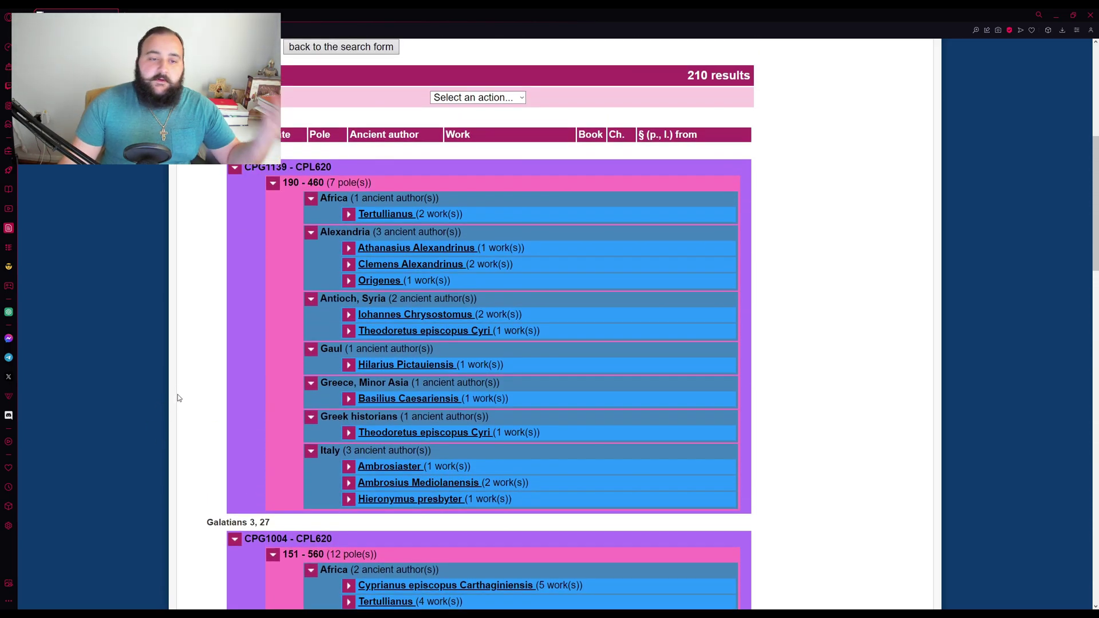
click(310, 199)
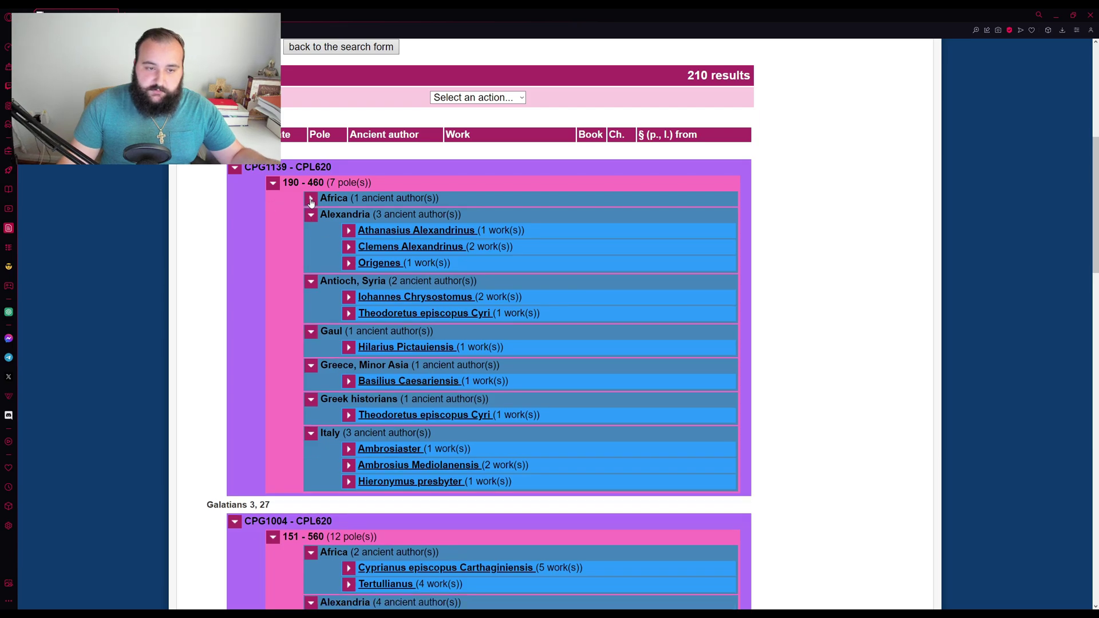
click(309, 199)
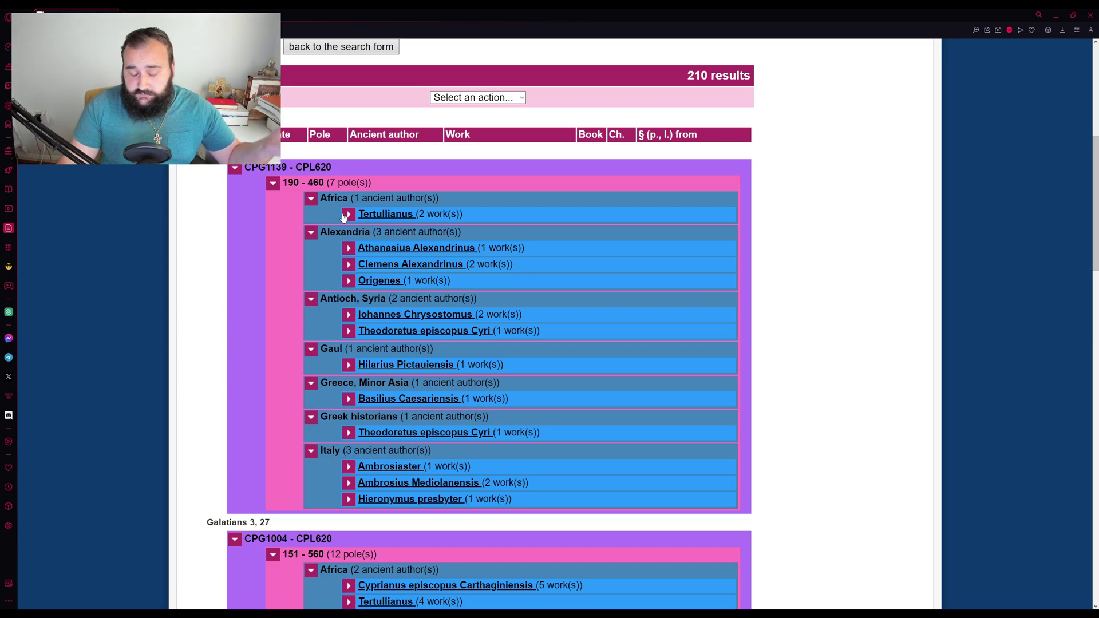
click(345, 215)
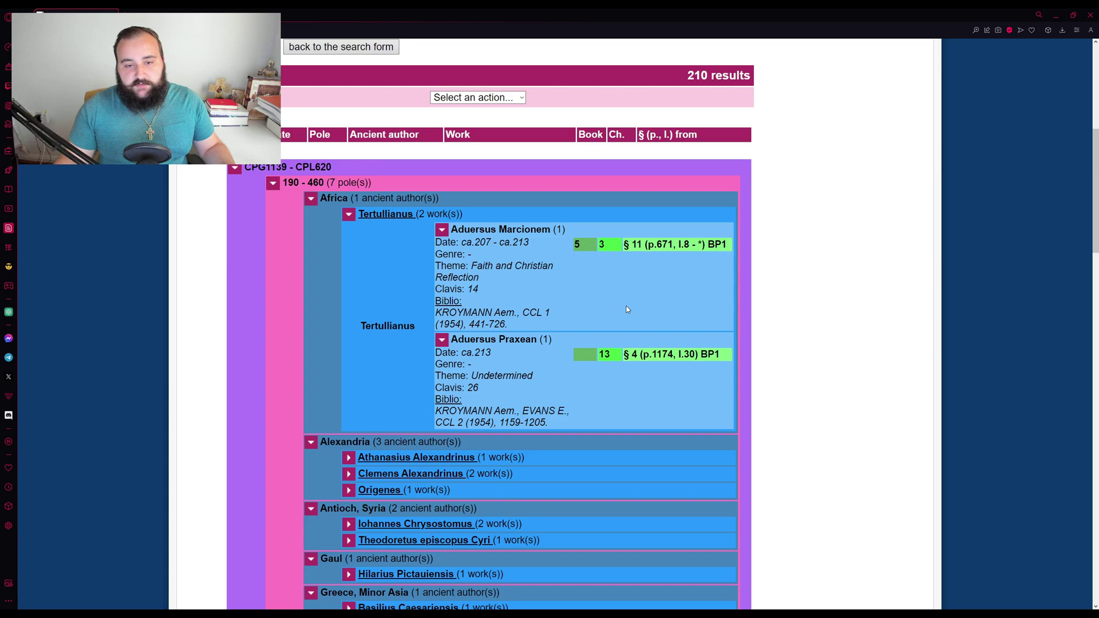
Highlight the Aduersus Marcionem work title.
drag(457, 243, 486, 229)
click(571, 270)
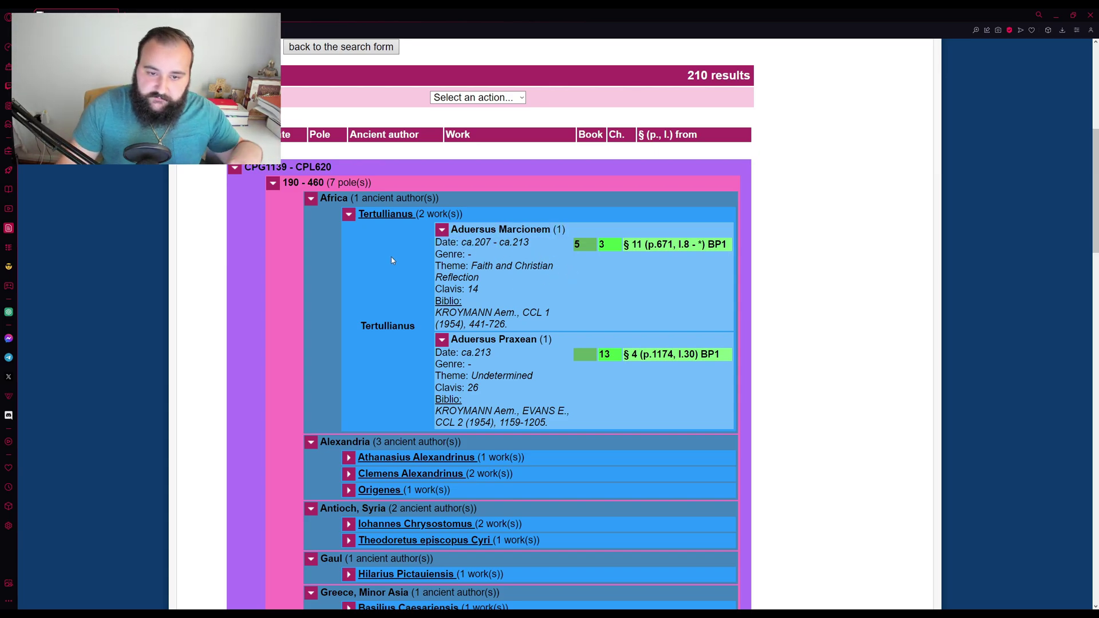
drag(450, 230, 553, 229)
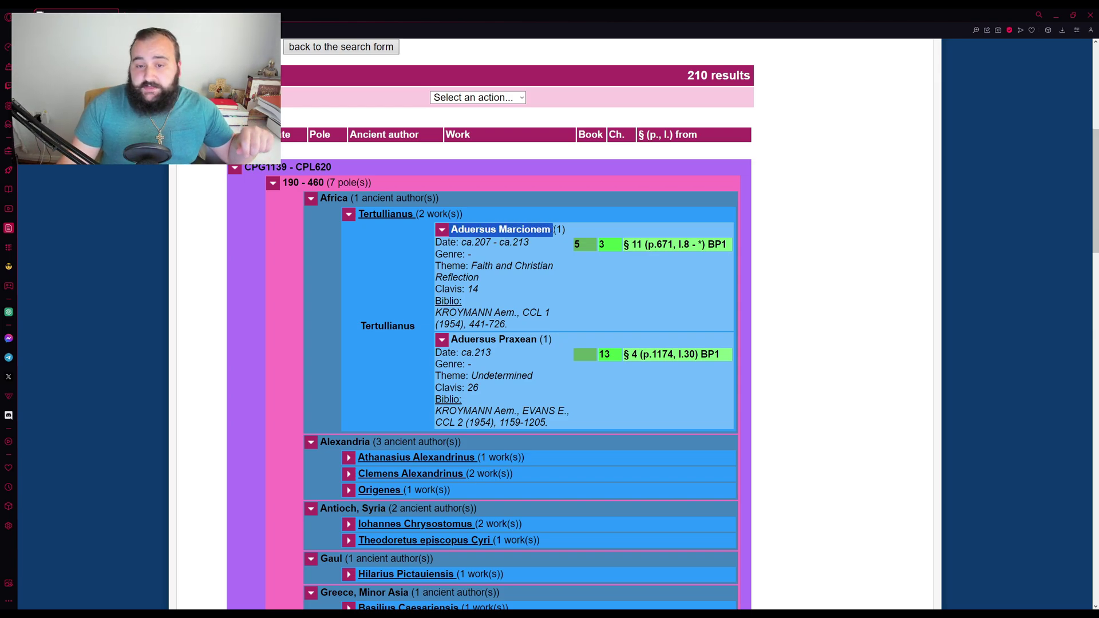
click(569, 311)
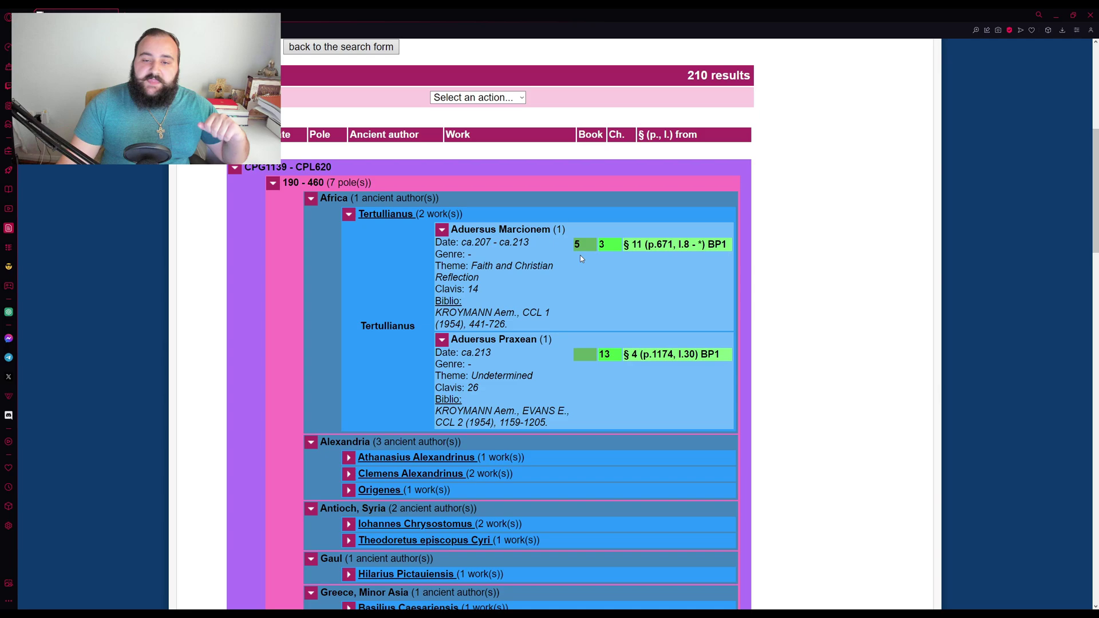
drag(576, 245, 612, 248)
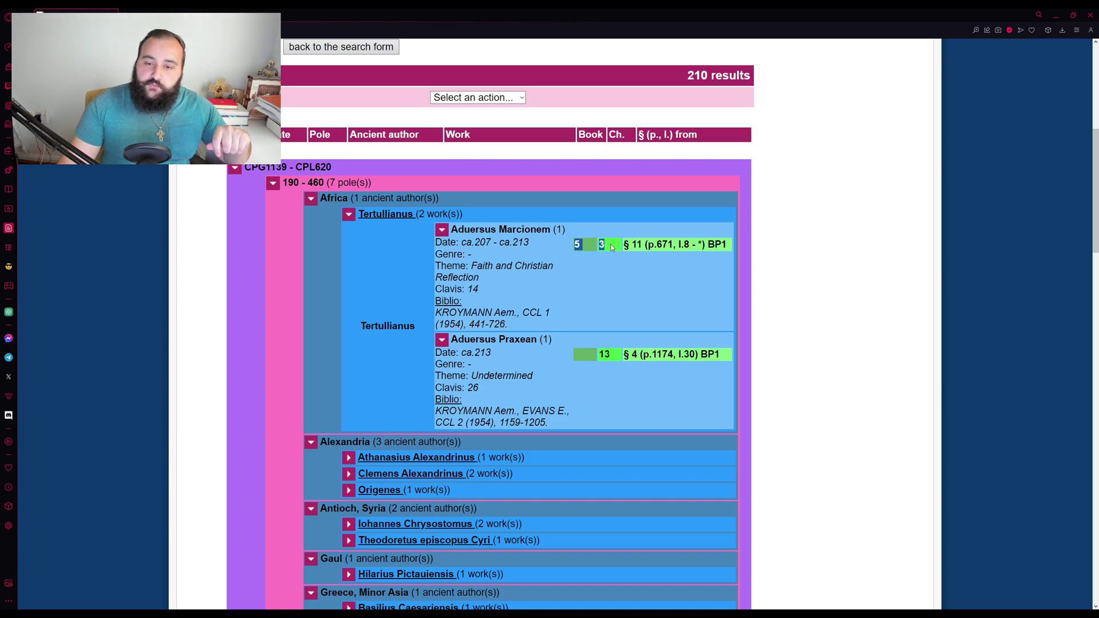
click(609, 279)
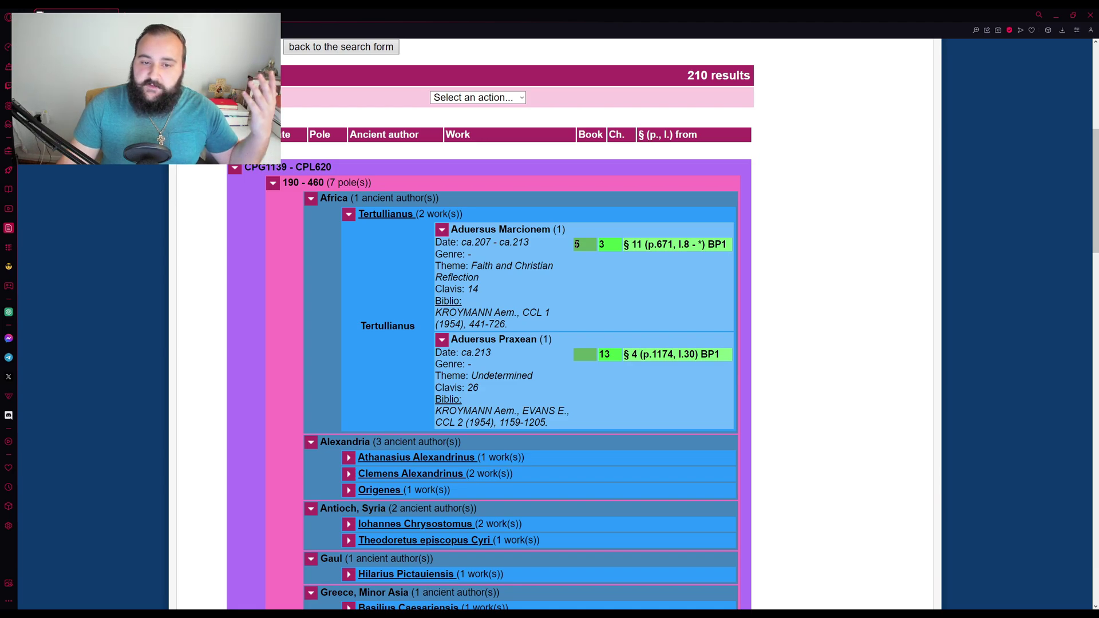
double_click(577, 245)
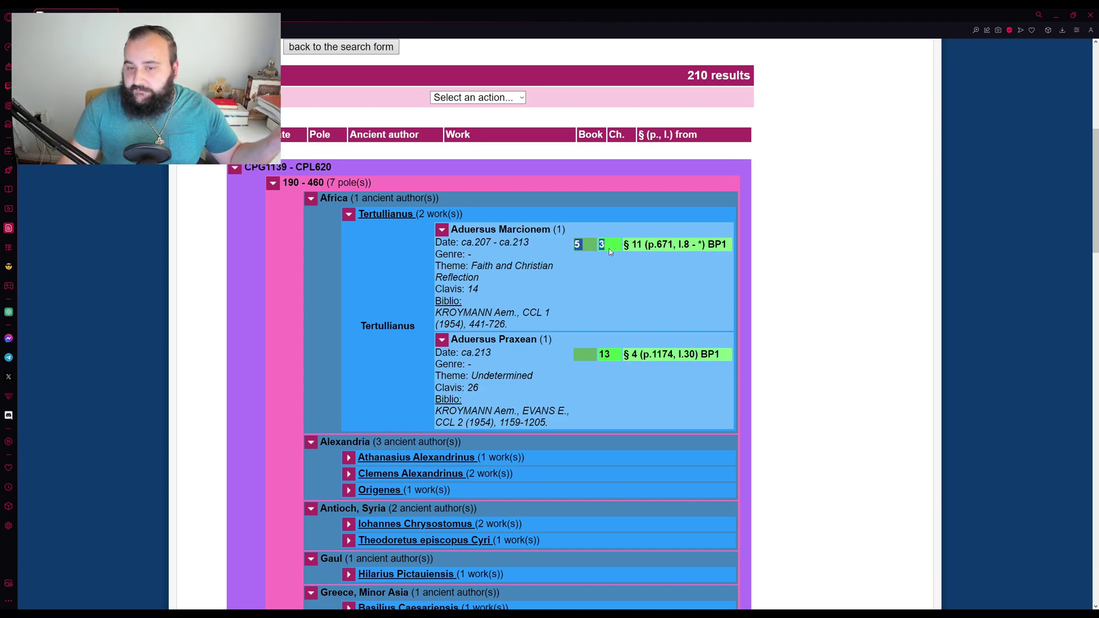
click(596, 258)
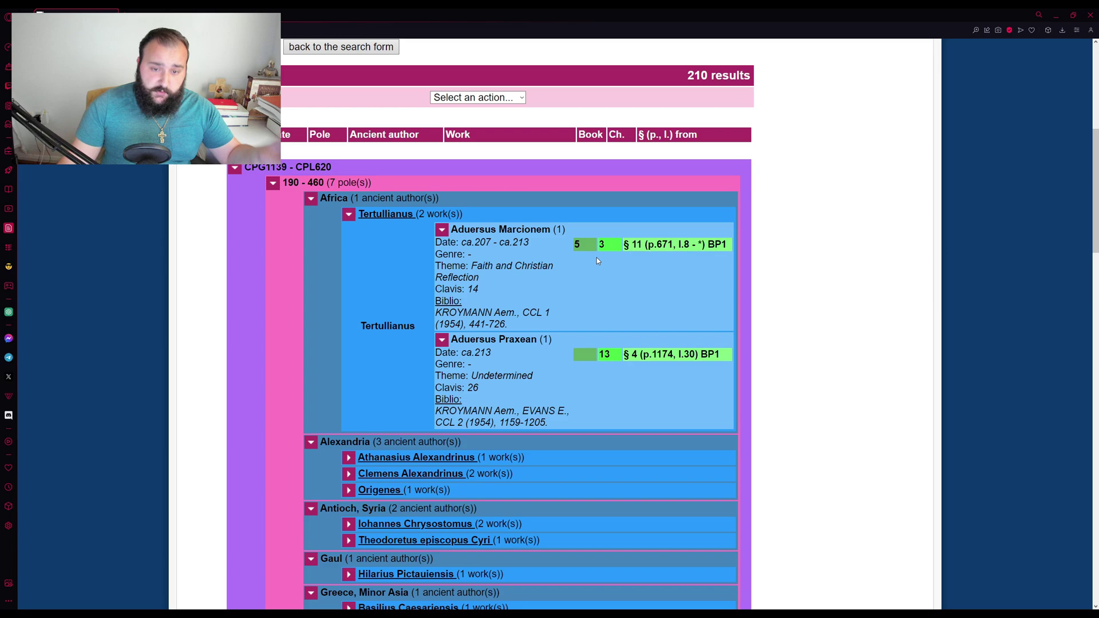